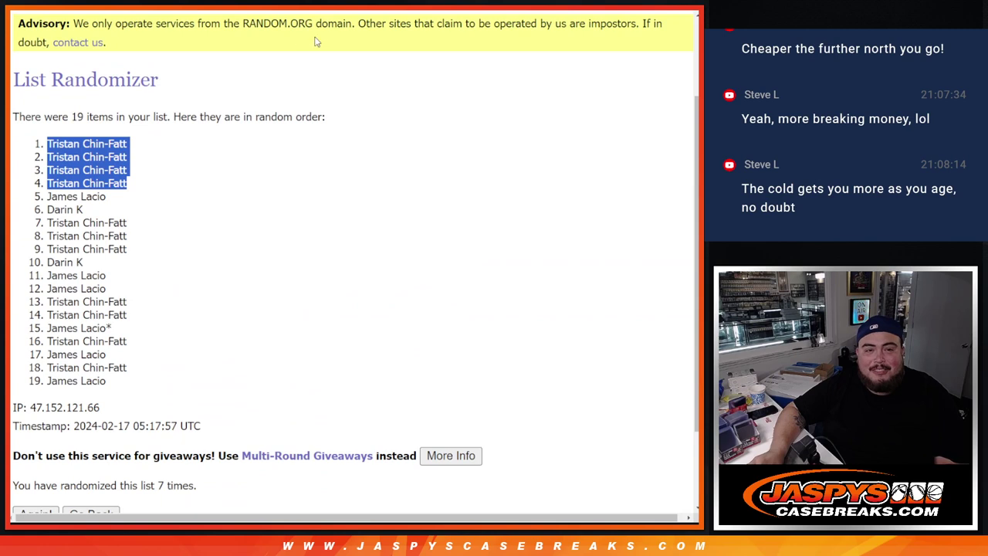
Step: Add four more buyer entries to the name list, each marked with +
key("alt+Left")
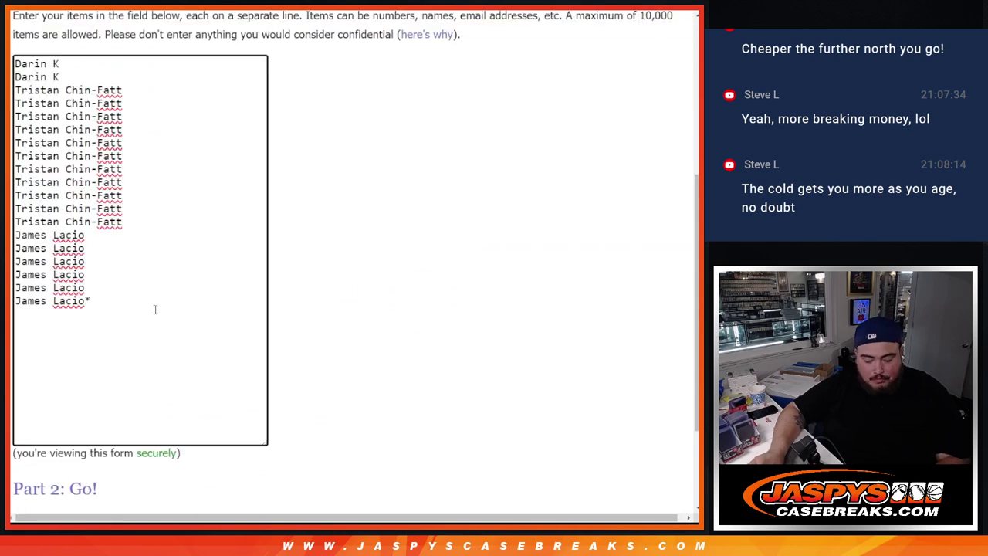
key("Return")
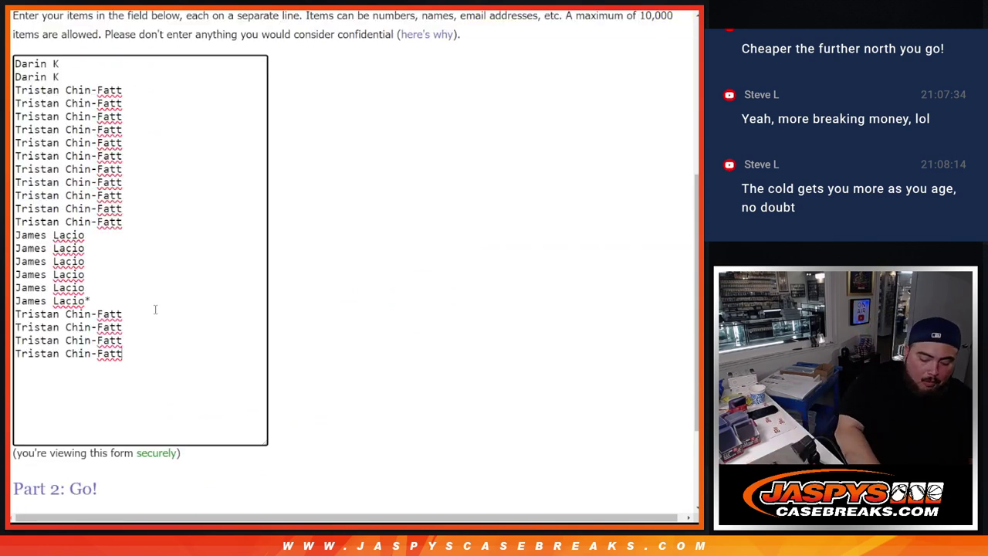
type("+")
key("Up")
type("+")
key("Up")
type("+")
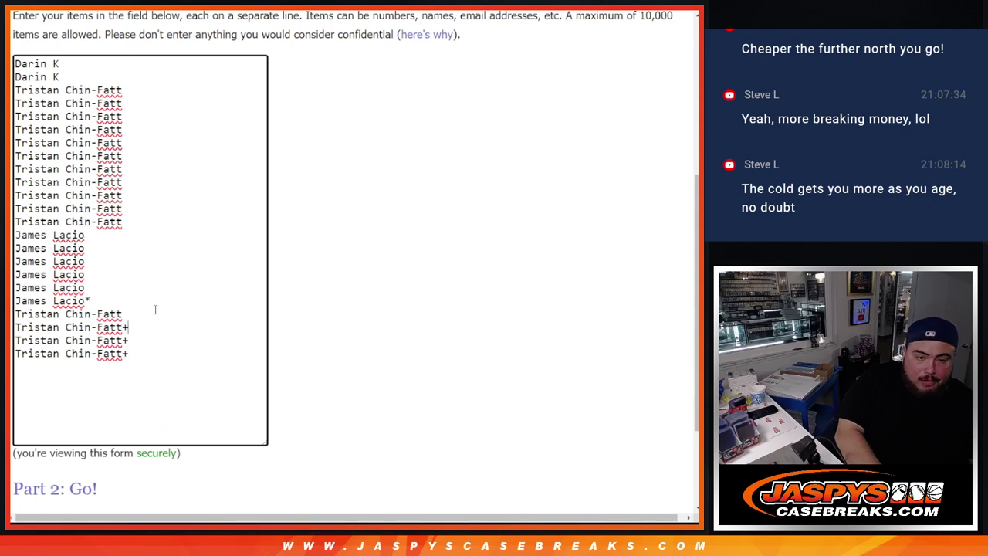
key("Up")
type("+")
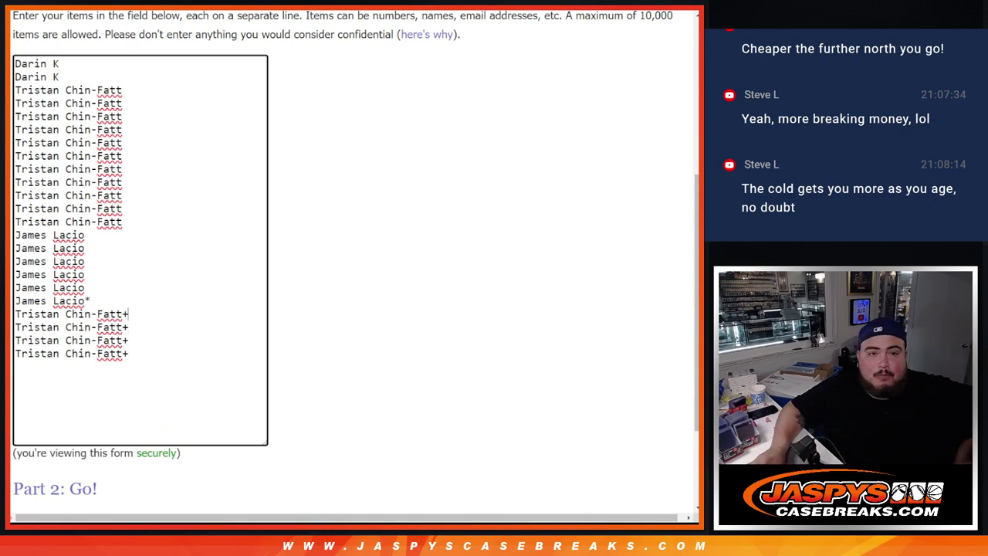
Step: Randomize the 23-name list, reshuffling it seven times in total
key("Tab")
key("Return")
key("alt+Left")
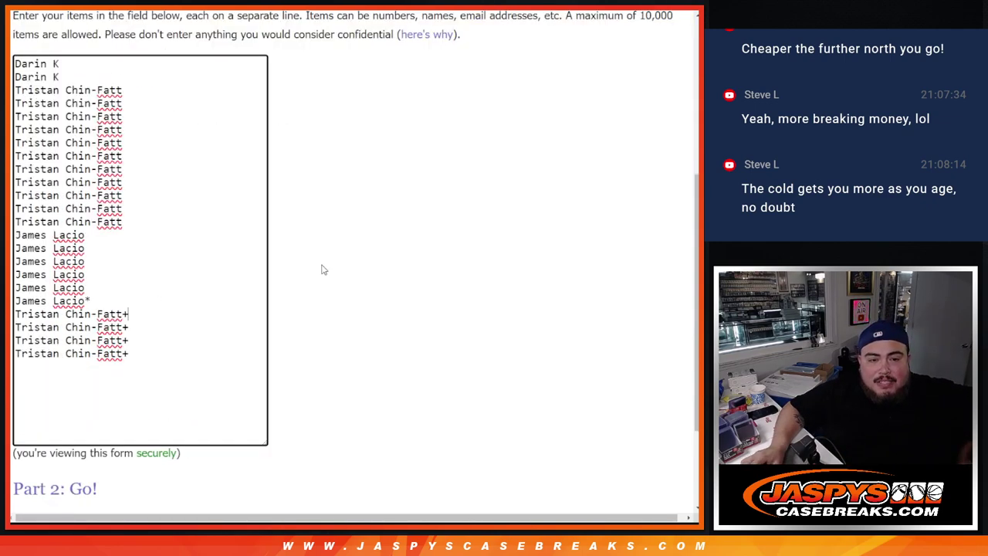
scroll(301, 272, "down", 3)
left_click(45, 411)
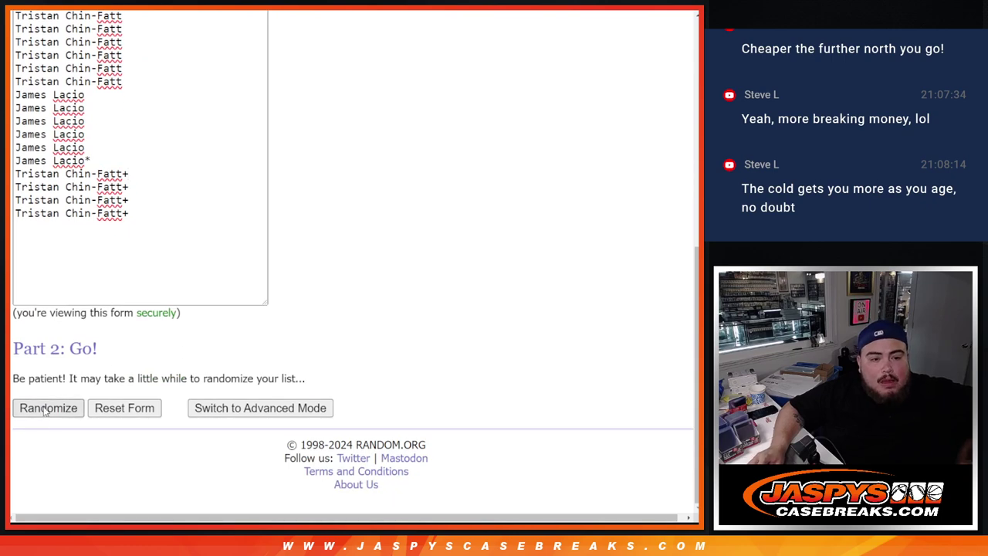
scroll(45, 411, "down", 3)
left_click(35, 408)
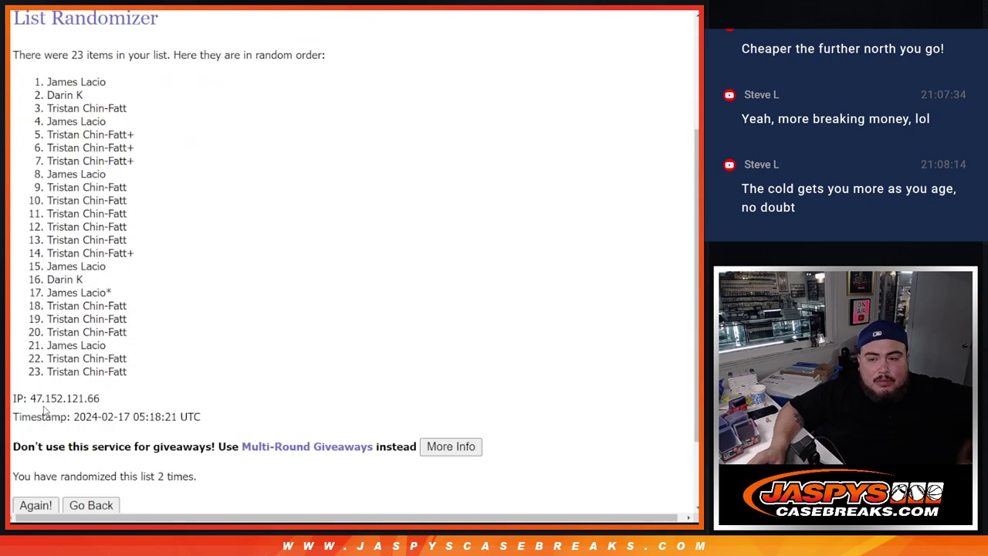
scroll(45, 411, "down", 3)
left_click(44, 412)
scroll(45, 411, "down", 3)
left_click(44, 412)
scroll(45, 412, "down", 3)
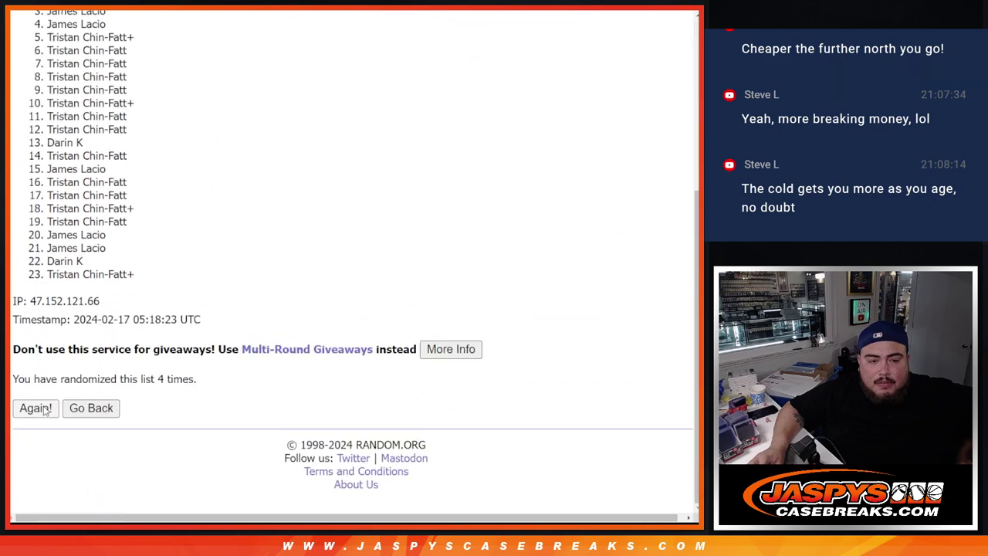
left_click(45, 412)
scroll(44, 411, "down", 3)
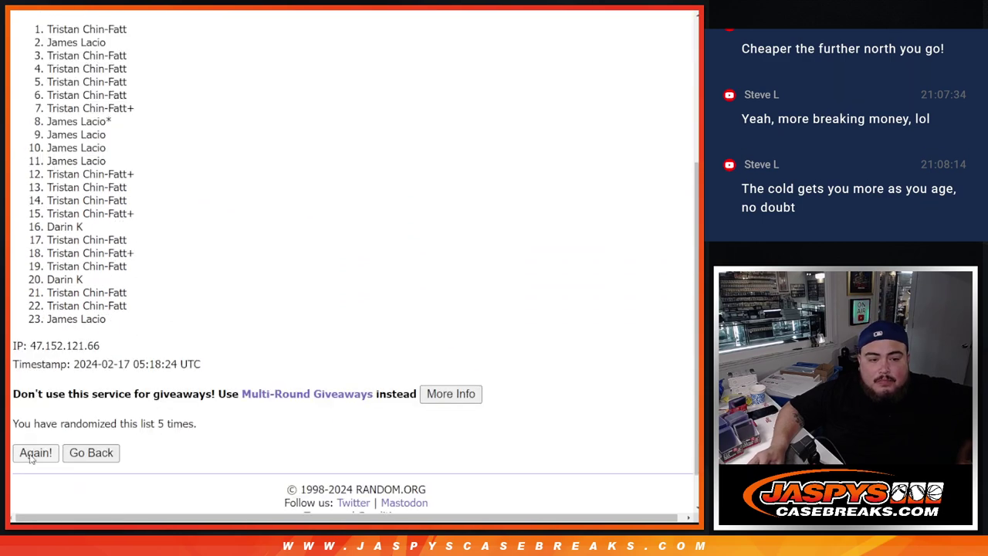
left_click(34, 456)
scroll(31, 457, "down", 3)
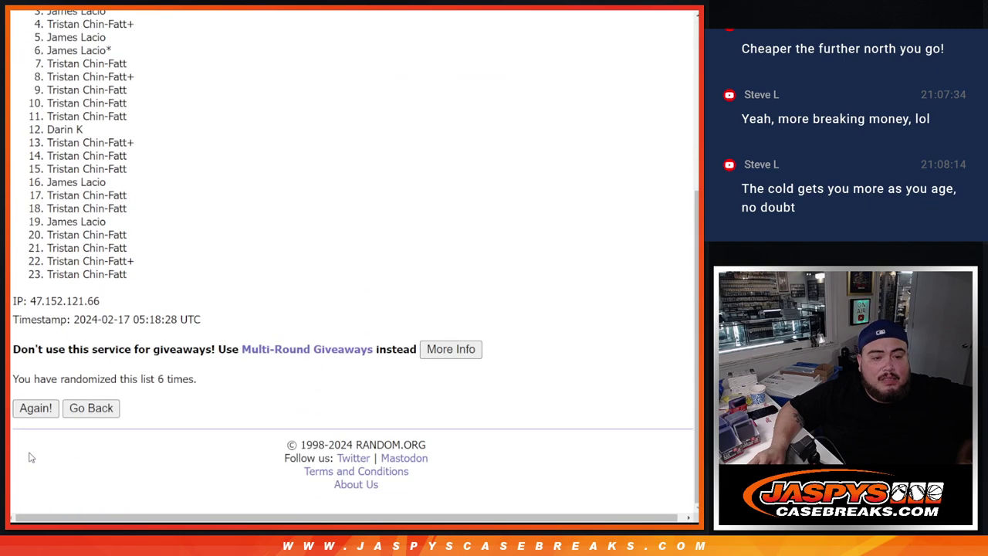
left_click(48, 403)
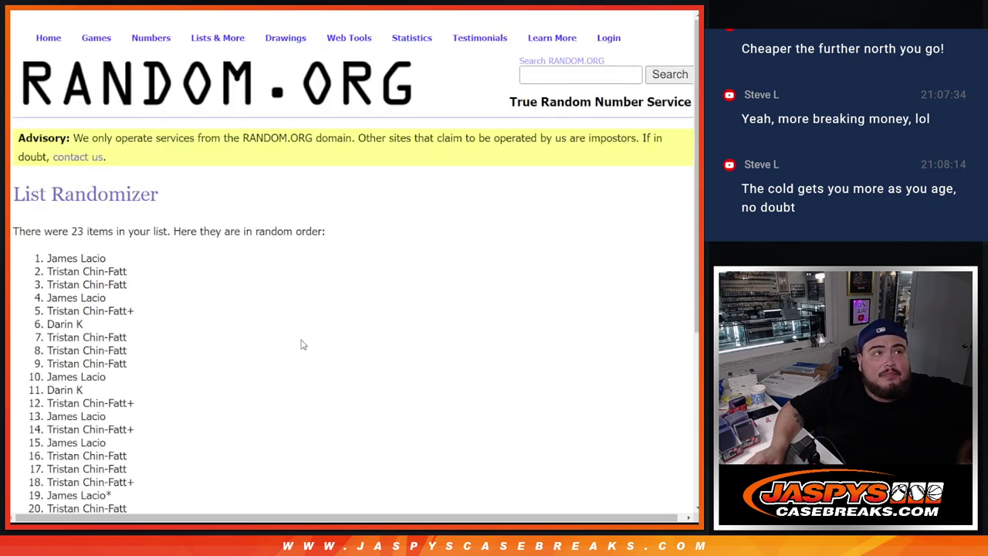
Step: Select the final shuffled list of names and copy it
scroll(303, 345, "down", 2)
scroll(303, 345, "down", 2)
left_click_drag(154, 381, 214, 379)
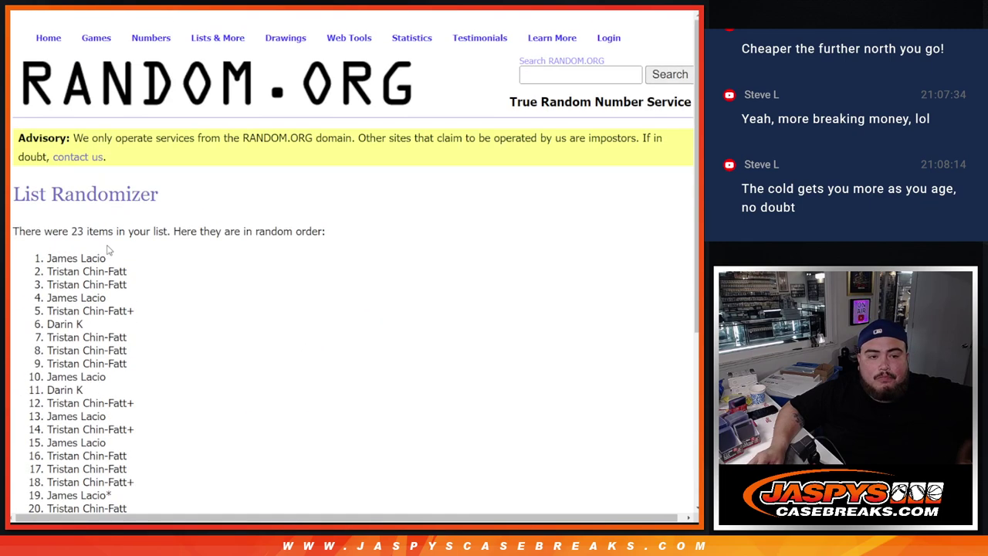
scroll(214, 379, "up", 4)
left_click_drag(40, 262, 143, 319)
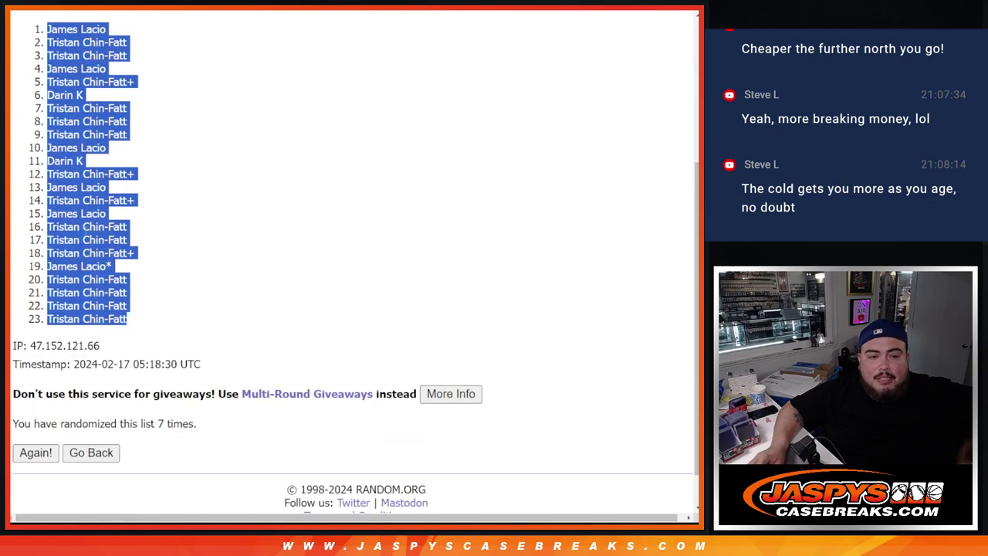
key("ctrl+c")
Step: Paste the shuffled buyer names into column A of the spreadsheet
key("alt+Tab")
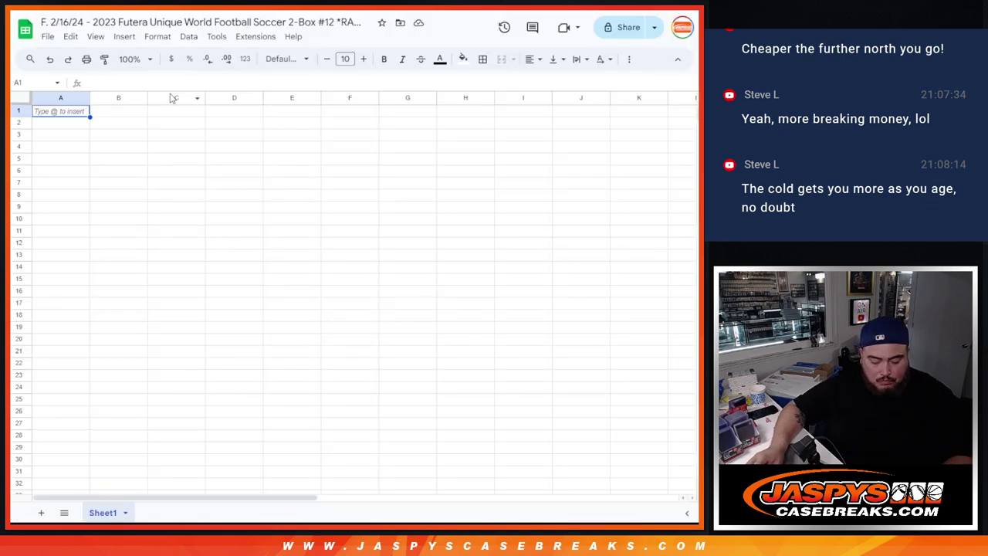
key("ctrl+v")
key("alt+Tab")
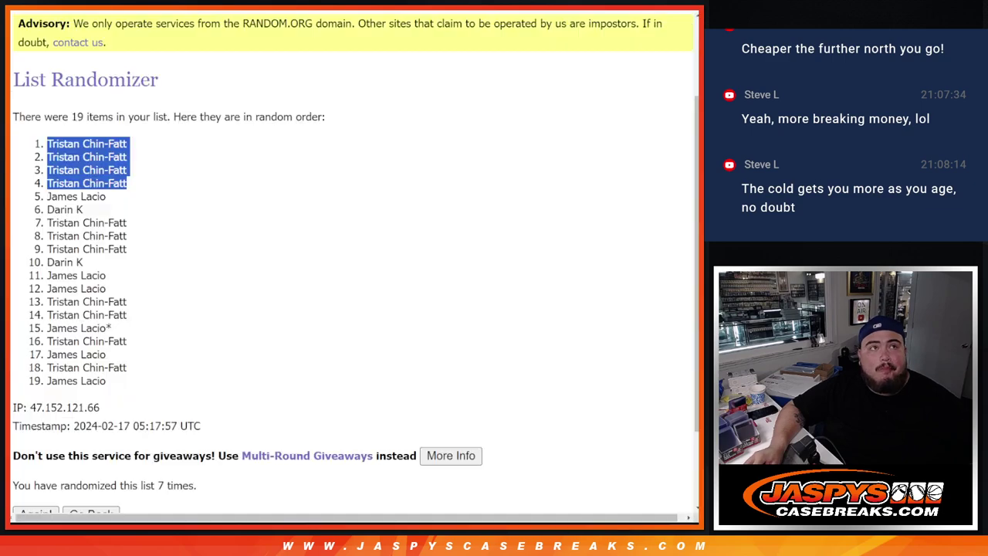
Step: Shuffle the letter list ending with Z + ALL OTHER LETTERS seven times
key("alt+Tab")
key("alt+Tab")
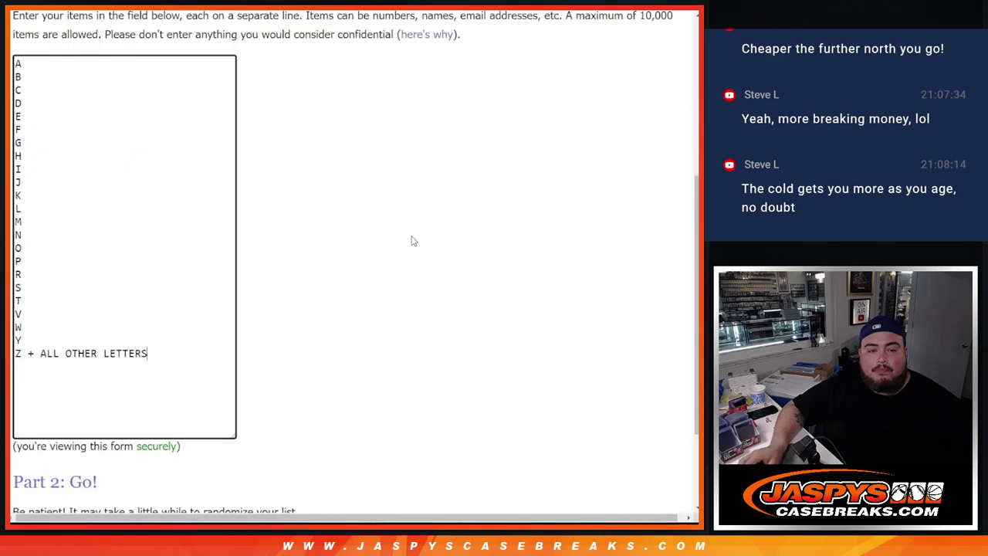
scroll(409, 238, "down", 3)
left_click(27, 405)
scroll(27, 406, "down", 3)
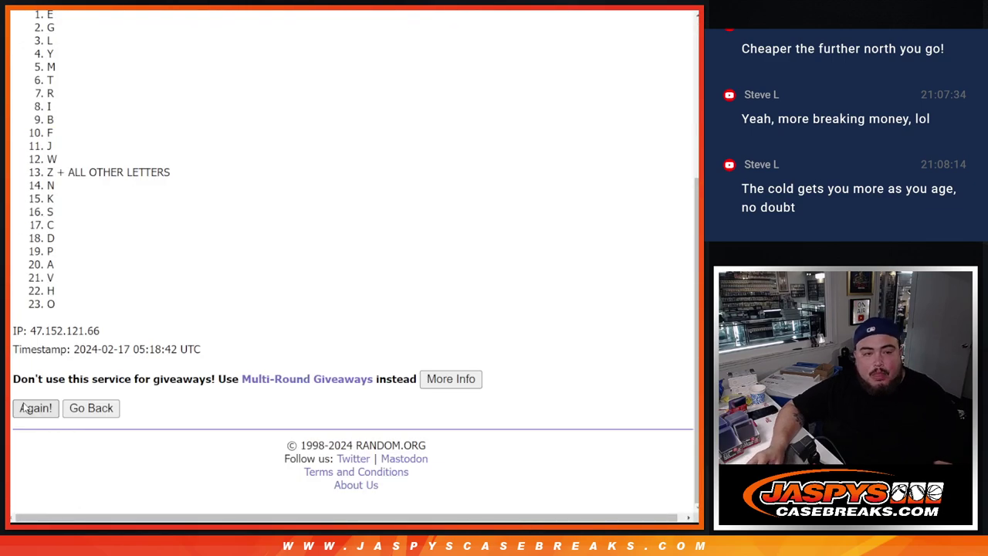
left_click(29, 405)
scroll(27, 406, "down", 1)
left_click(27, 407)
scroll(25, 407, "down", 3)
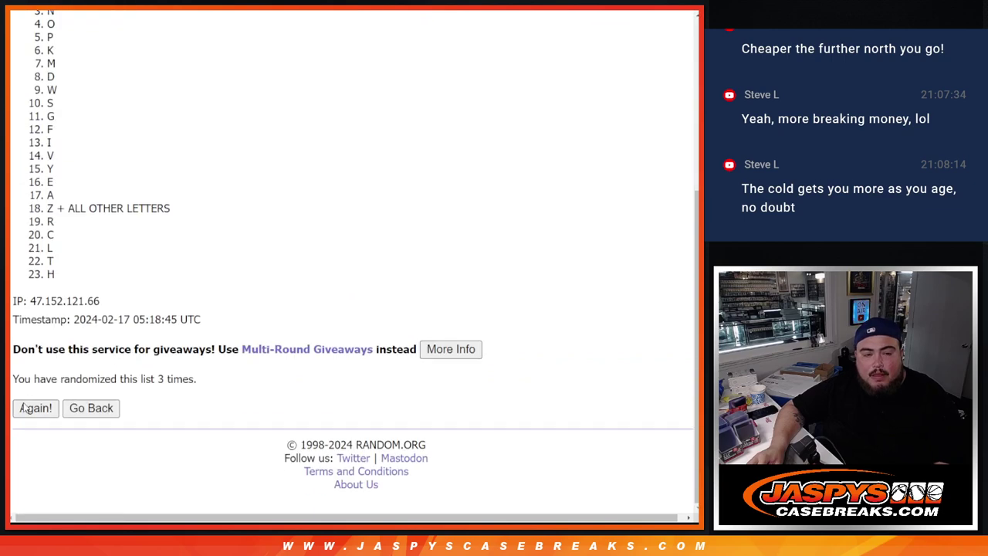
left_click(25, 408)
scroll(26, 408, "down", 3)
left_click(25, 408)
scroll(23, 408, "down", 3)
left_click(24, 408)
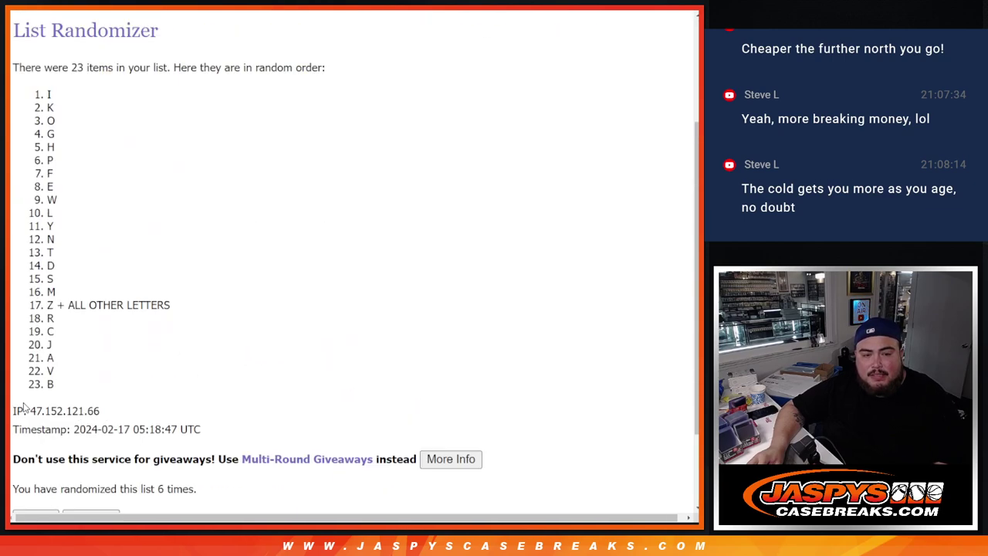
scroll(126, 407, "down", 3)
left_click(35, 407)
scroll(193, 393, "down", 3)
Step: Confirm the 7-shuffle count, then select and copy the shuffled letter list
left_click_drag(204, 378, 154, 378)
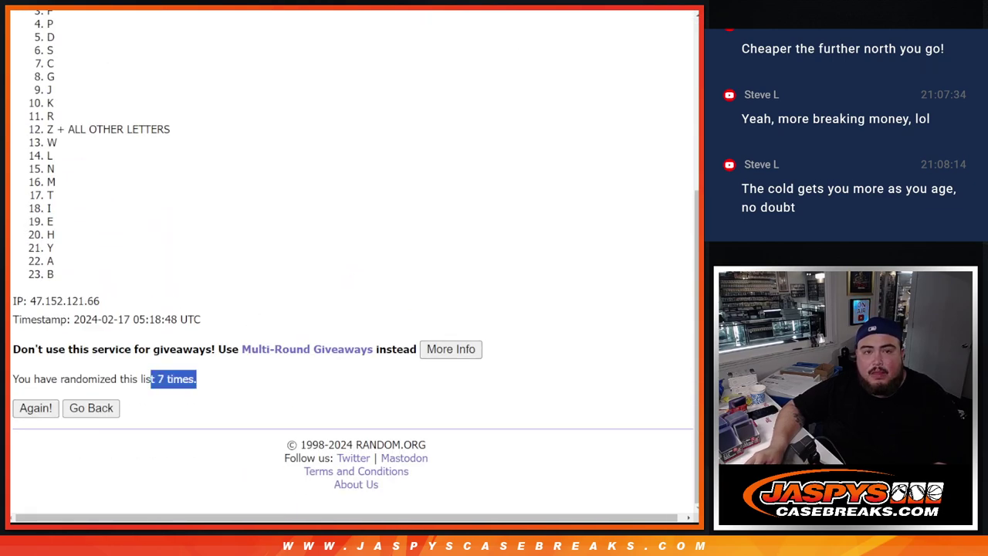
key("ctrl+Tab")
key("ctrl+shift+Tab")
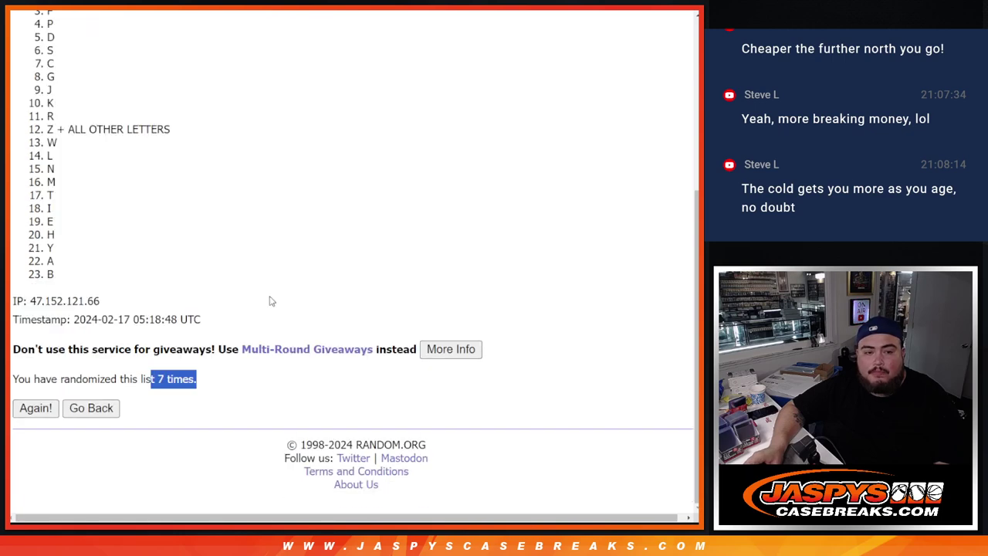
scroll(269, 301, "up", 5)
left_click_drag(35, 263, 140, 380)
scroll(150, 340, "down", 2)
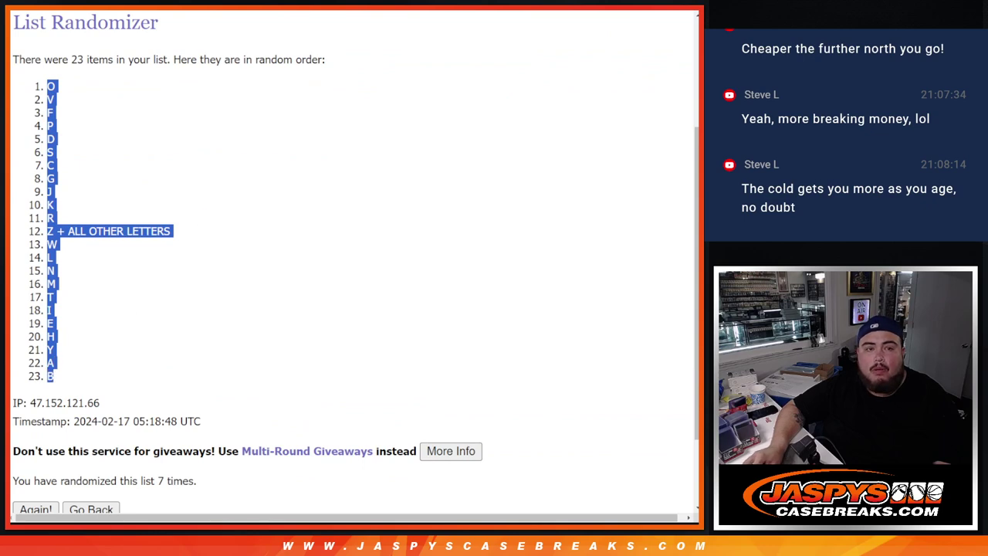
key("ctrl+Tab")
Step: Paste the letters from B1 down, set all text to size 15, and autofit column A
left_click(105, 114)
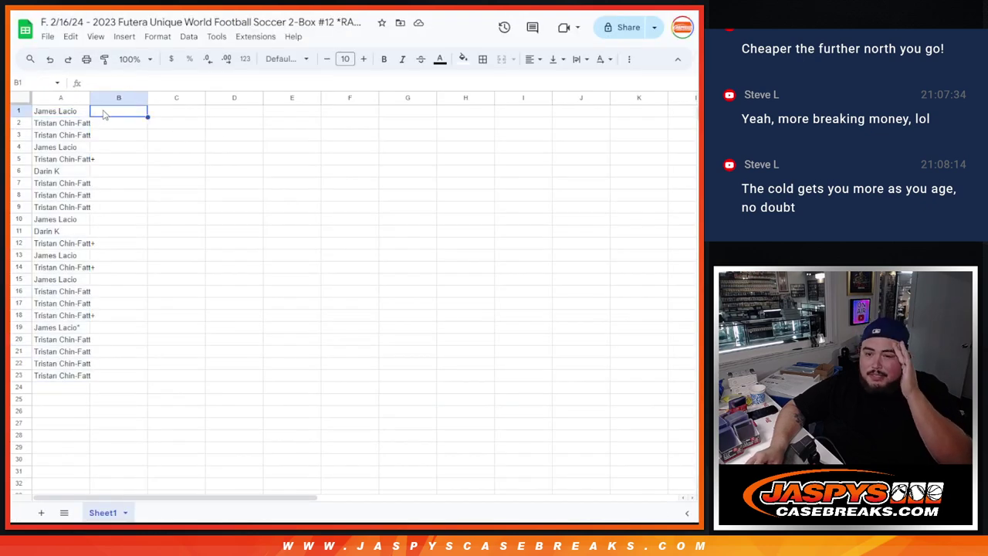
key("ctrl+v")
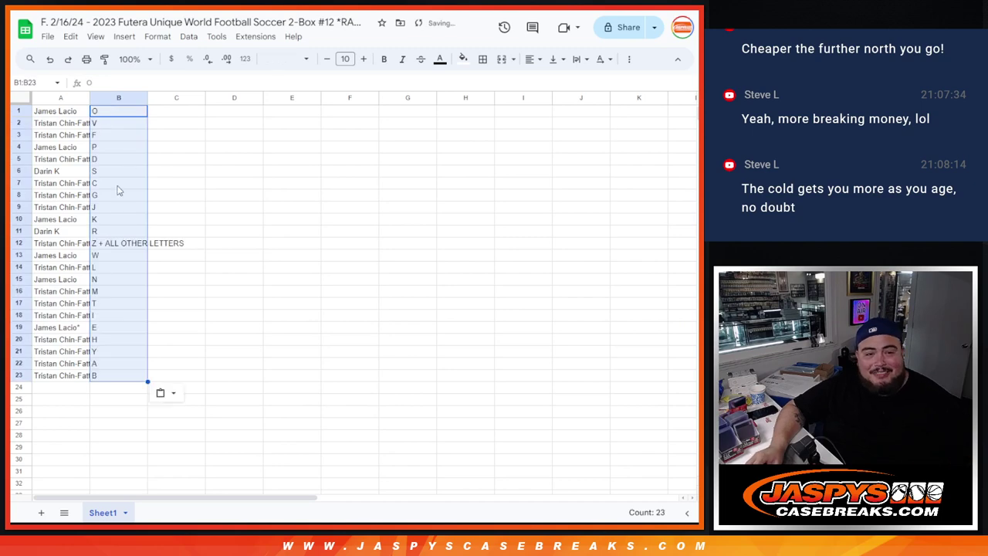
left_click(20, 98)
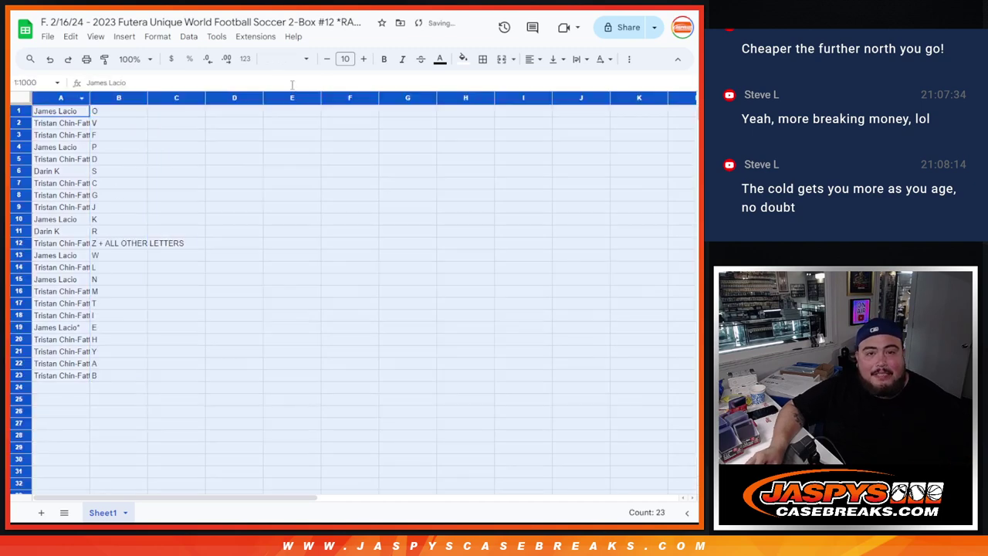
left_click(364, 61)
left_click(364, 60)
left_click(364, 60)
left_click(364, 60)
left_click(364, 60)
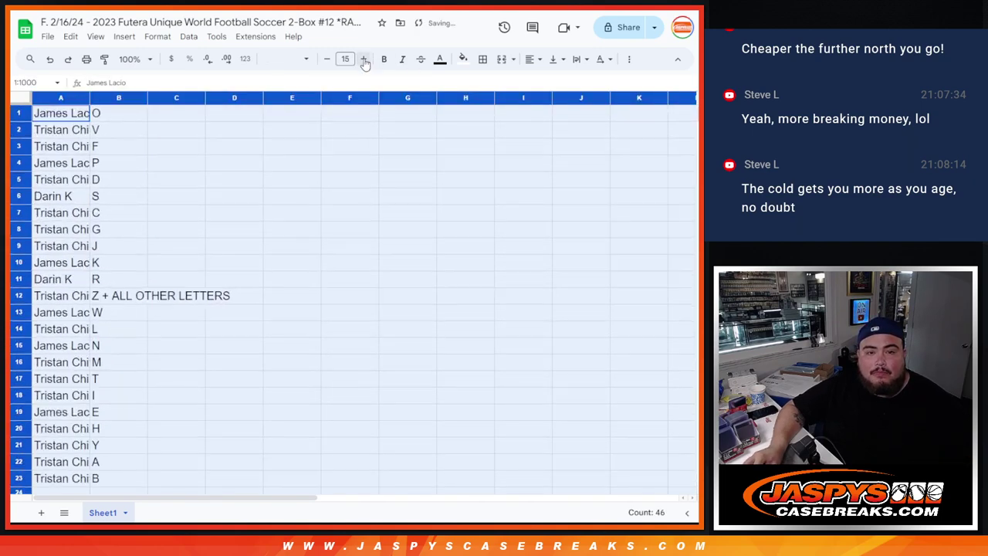
double_click(90, 98)
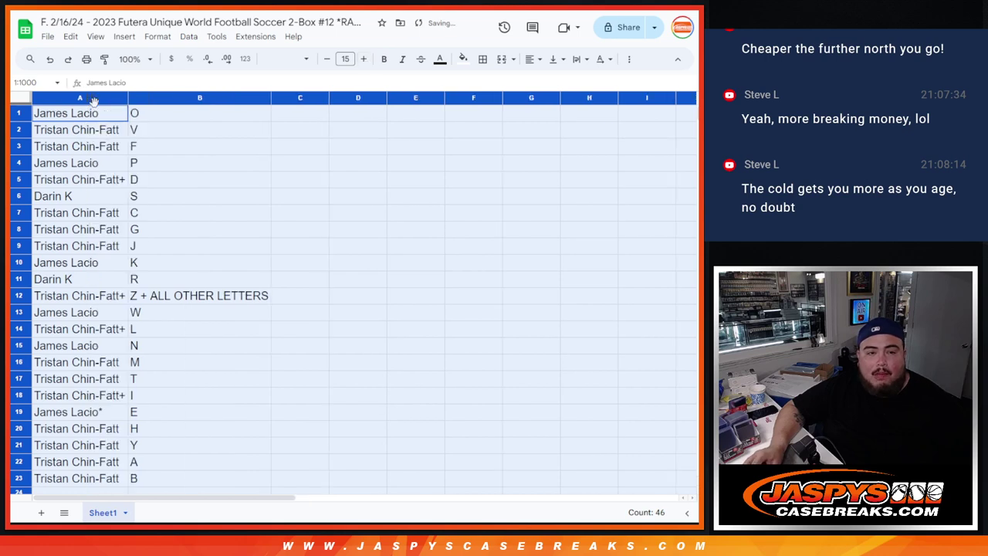
Step: Go through rows 1 to 23 to check each buyer–letter pairing
left_click(18, 114)
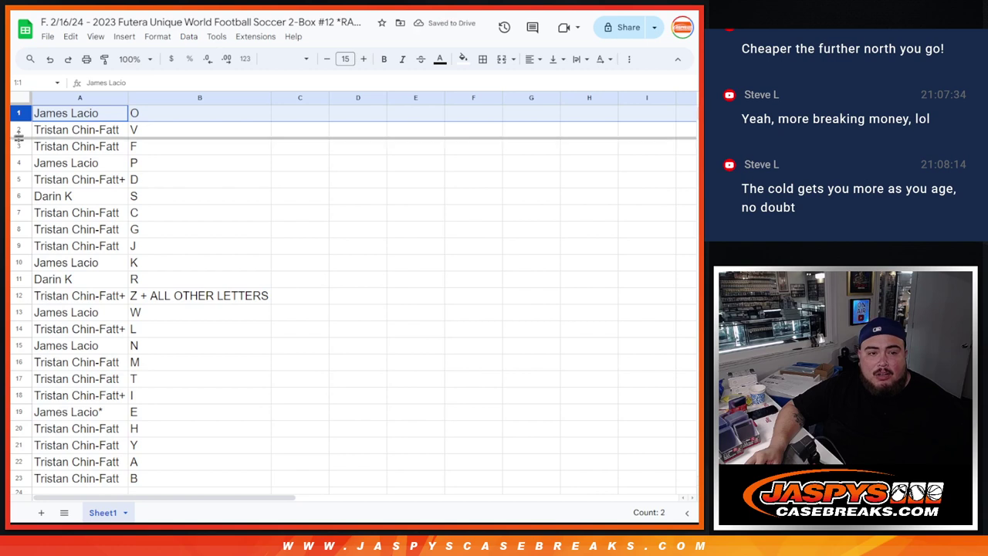
left_click(20, 130)
left_click(19, 147)
left_click(19, 163)
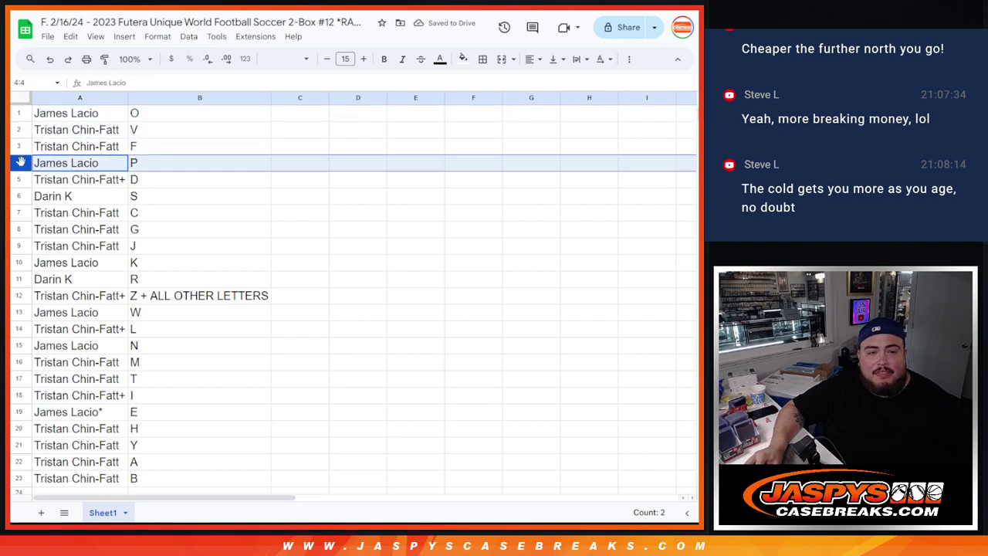
left_click(20, 179)
left_click(19, 196)
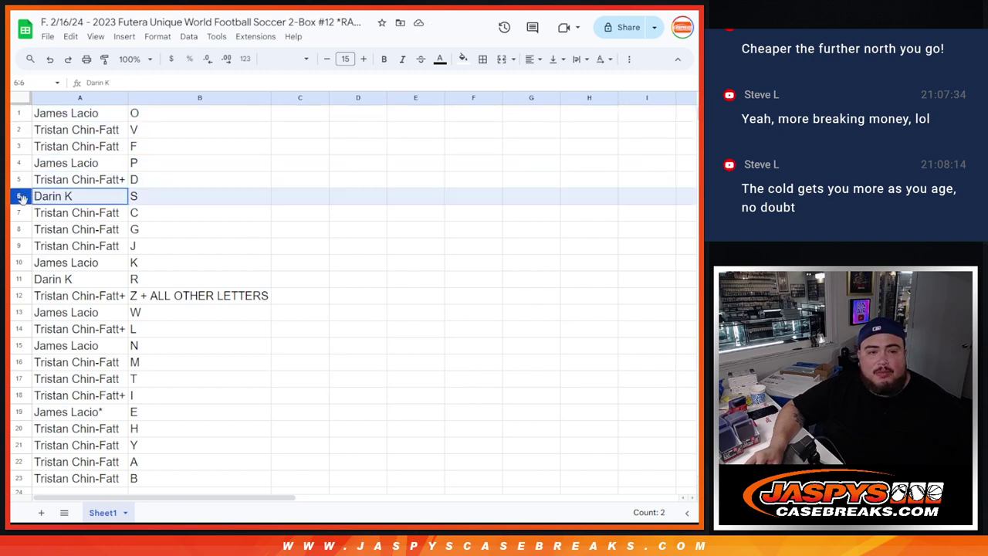
left_click(19, 213)
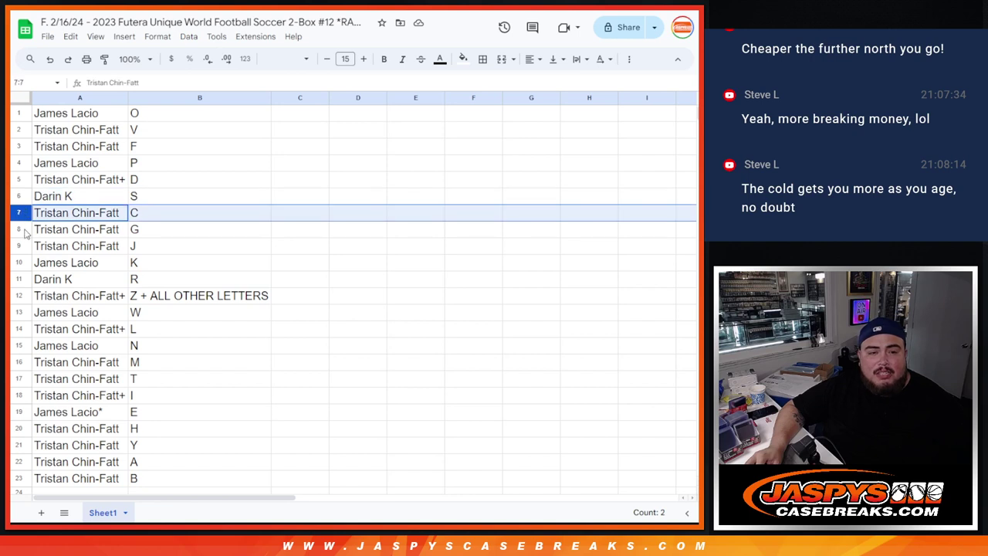
left_click(23, 230)
left_click(25, 247)
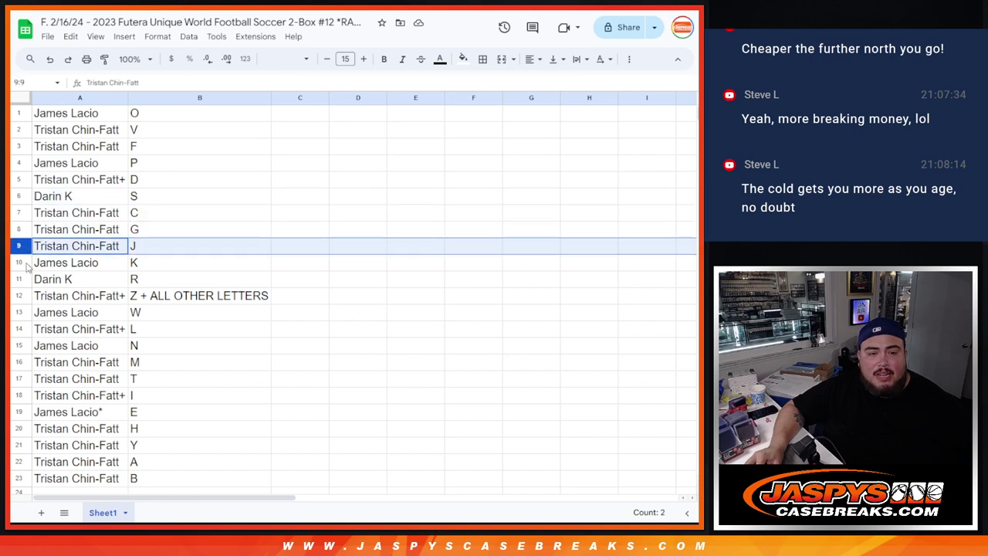
left_click(23, 263)
left_click(24, 279)
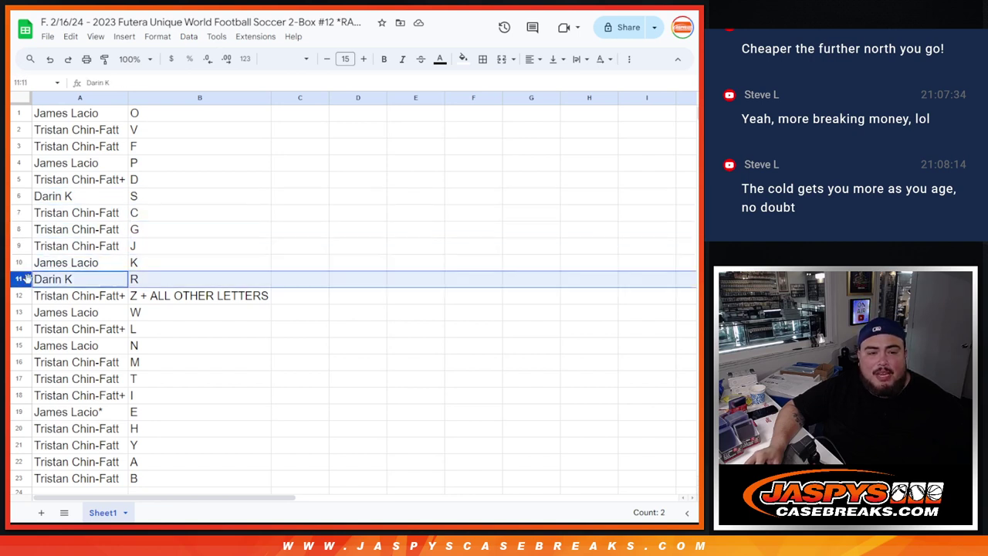
left_click(23, 296)
left_click(26, 312)
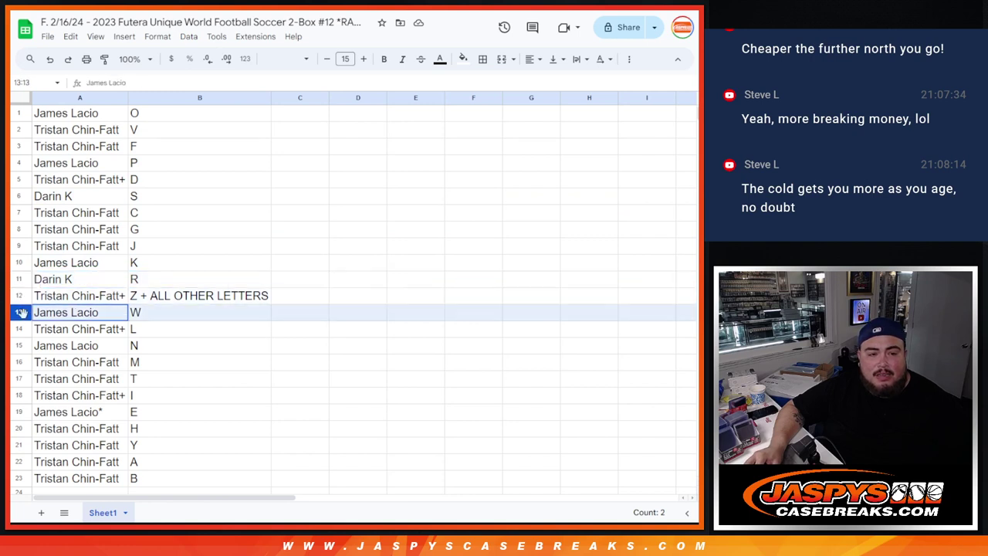
left_click(24, 329)
left_click(24, 346)
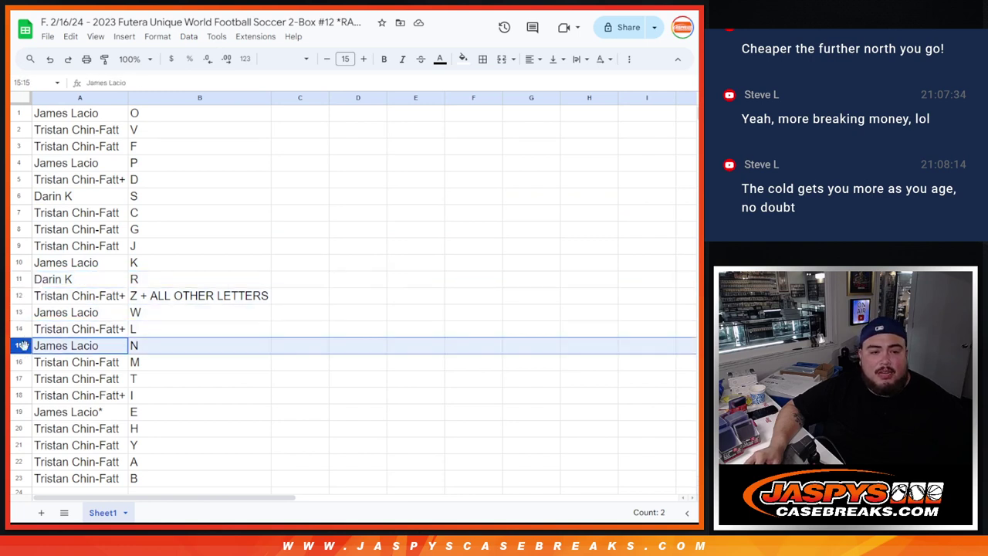
left_click(22, 362)
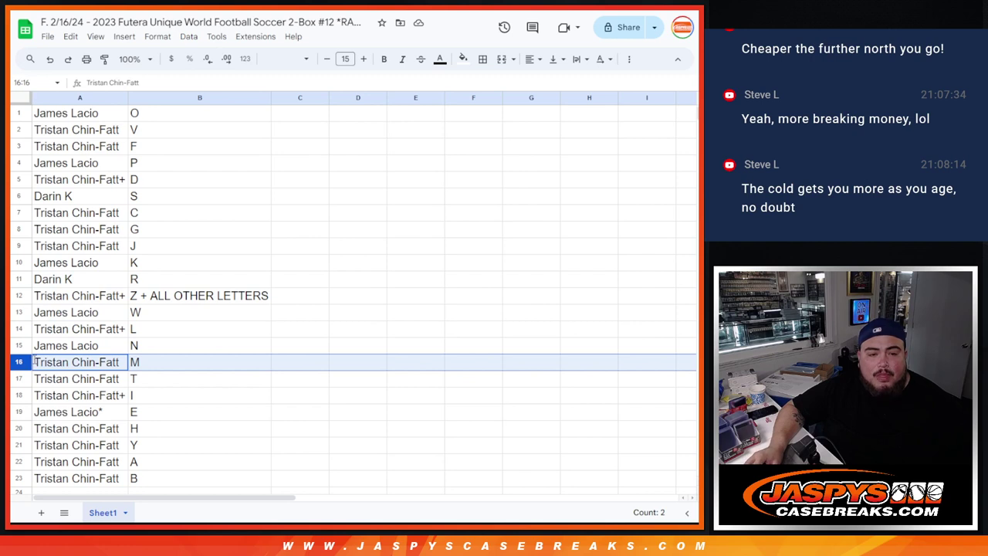
left_click(20, 378)
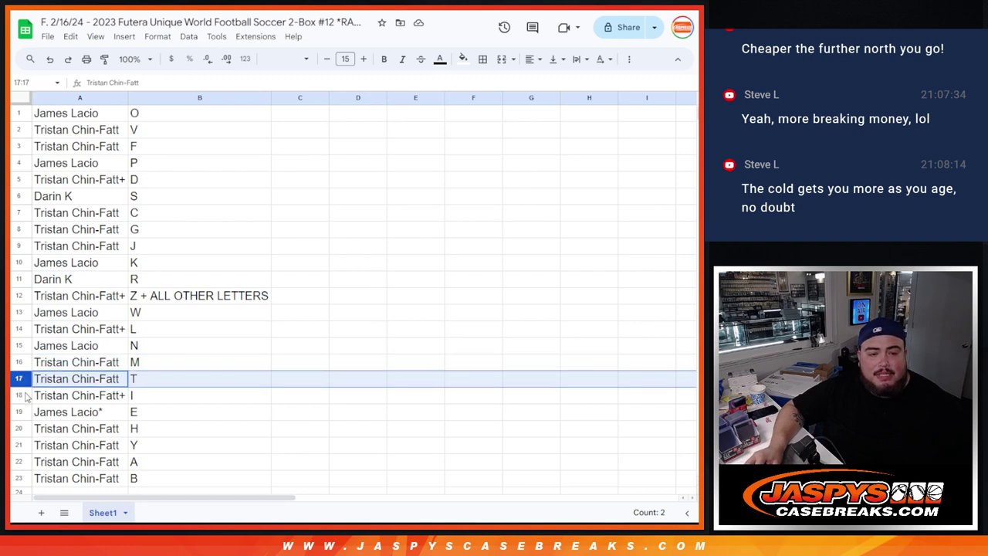
left_click(20, 395)
left_click(18, 411)
left_click(23, 429)
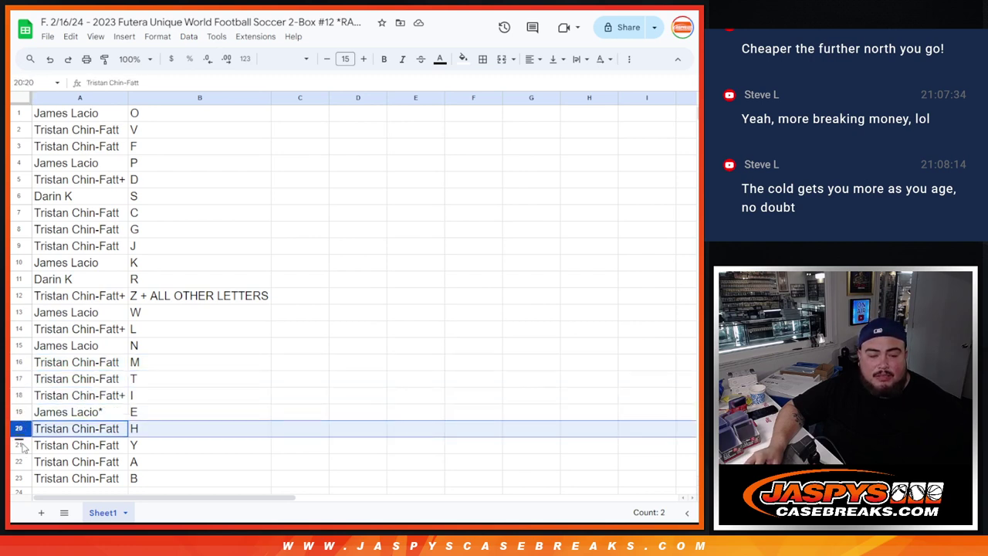
left_click(19, 445)
left_click(19, 461)
left_click(19, 478)
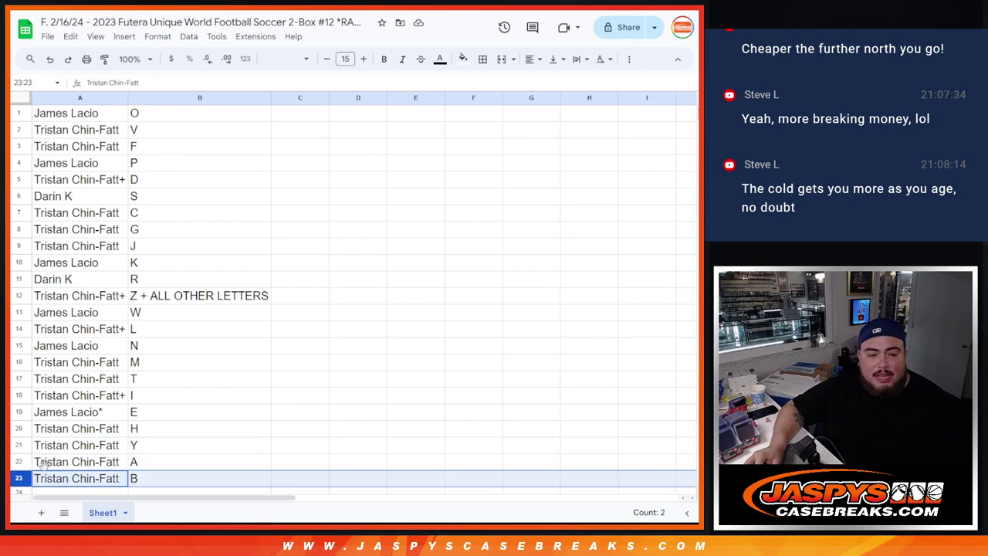
scroll(169, 379, "down", 1)
scroll(169, 378, "up", 1)
Step: Sort the sheet A to Z by column B, then give A1:B23 all borders and centre alignment
left_click(263, 98)
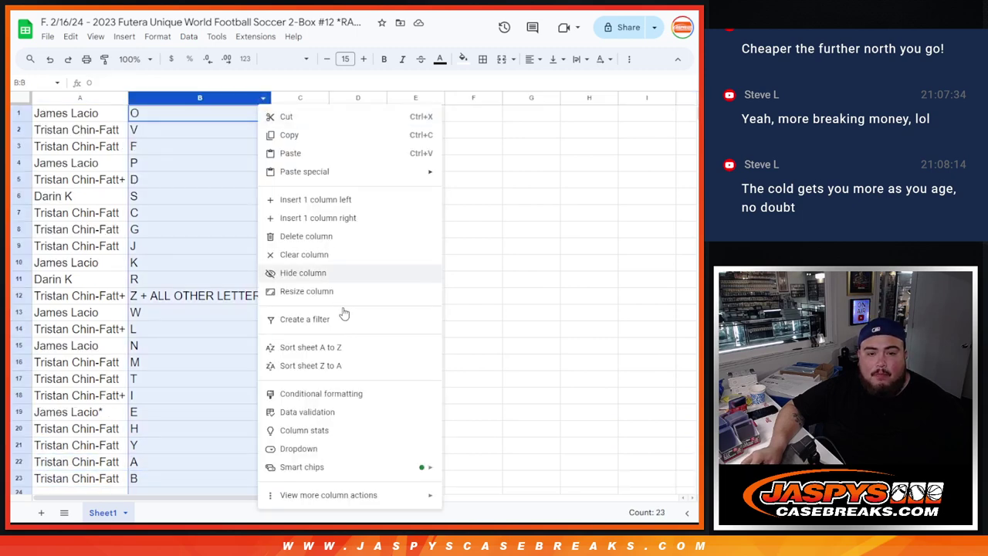
left_click(330, 344)
left_click_drag(108, 120, 189, 482)
left_click(482, 59)
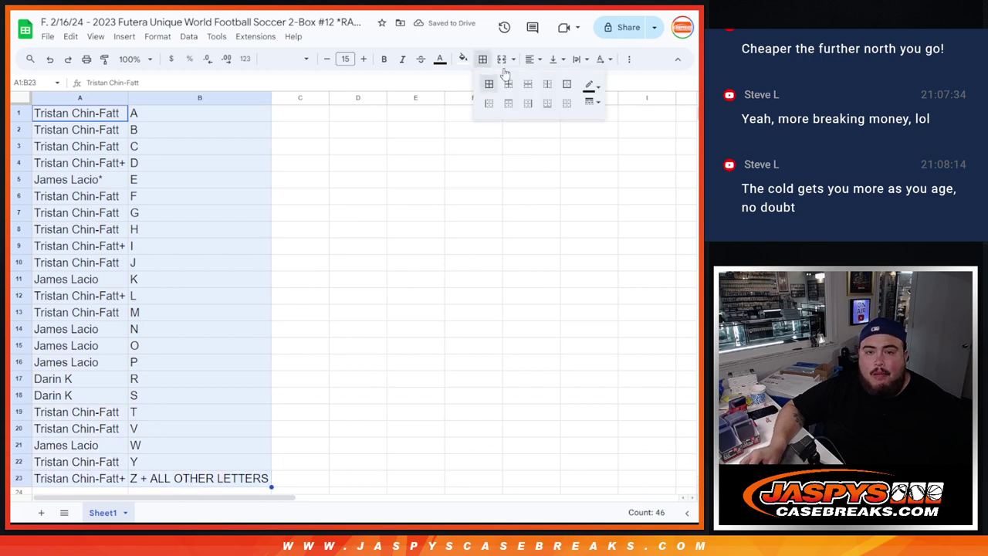
left_click(488, 82)
left_click(533, 59)
left_click(550, 80)
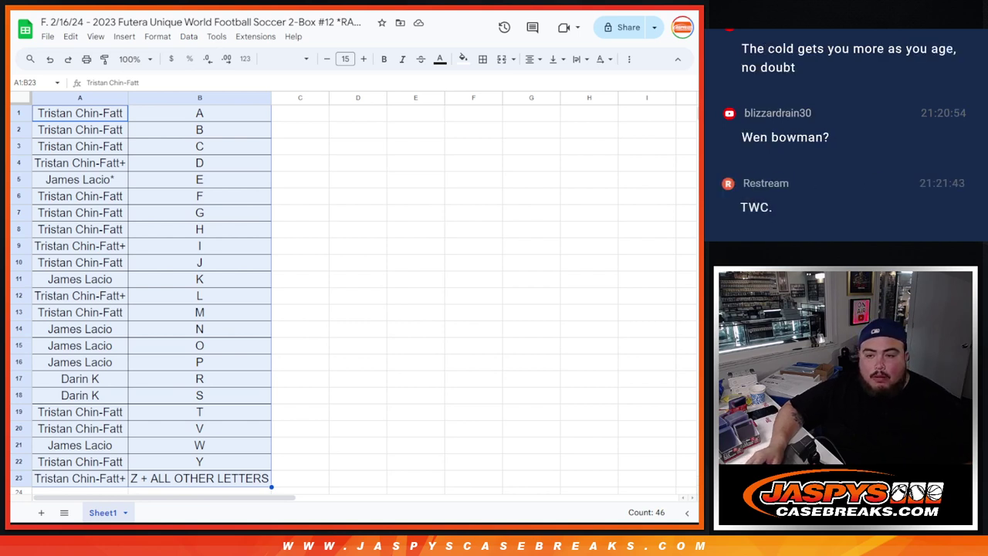
Step: Print the table on one portrait page with the workbook title as header
left_click(86, 59)
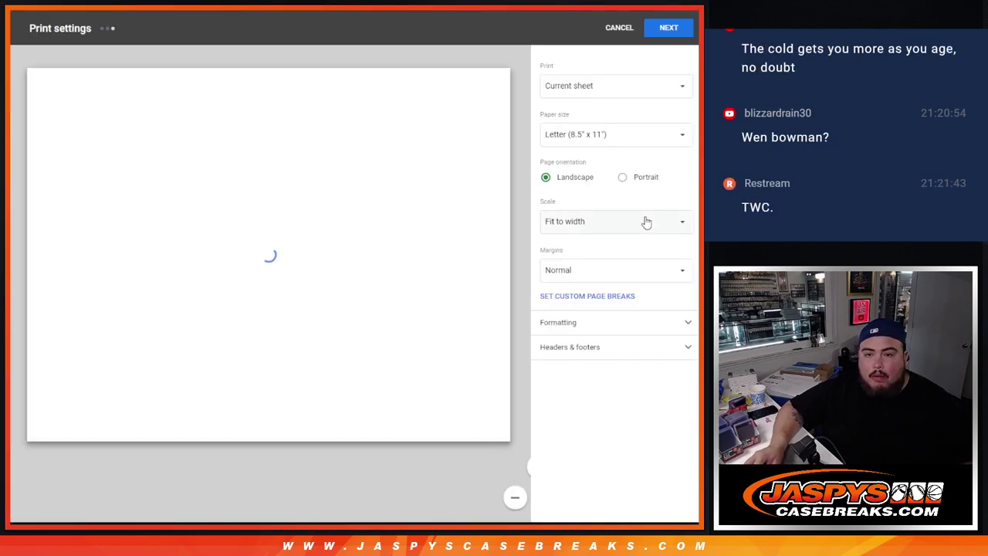
left_click(629, 348)
left_click(589, 392)
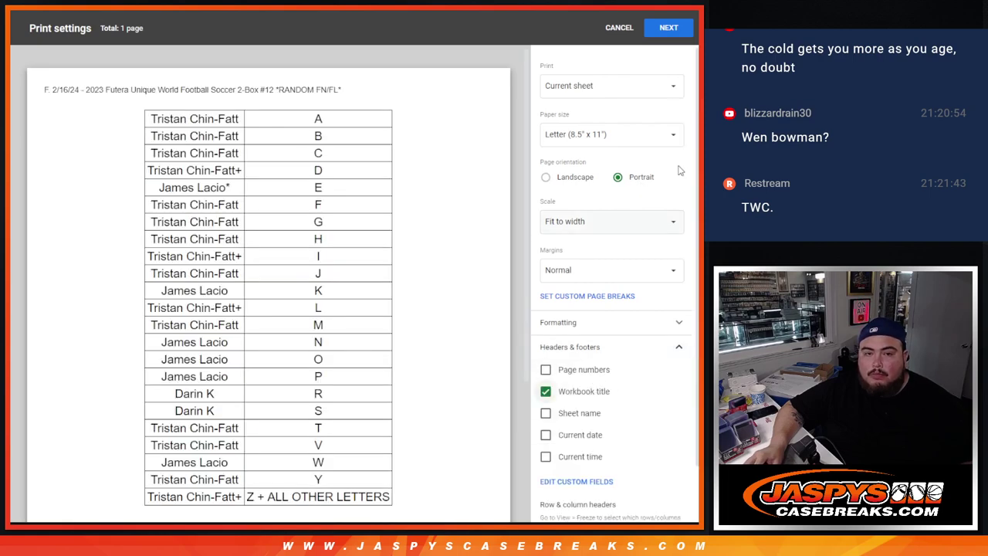
left_click(669, 27)
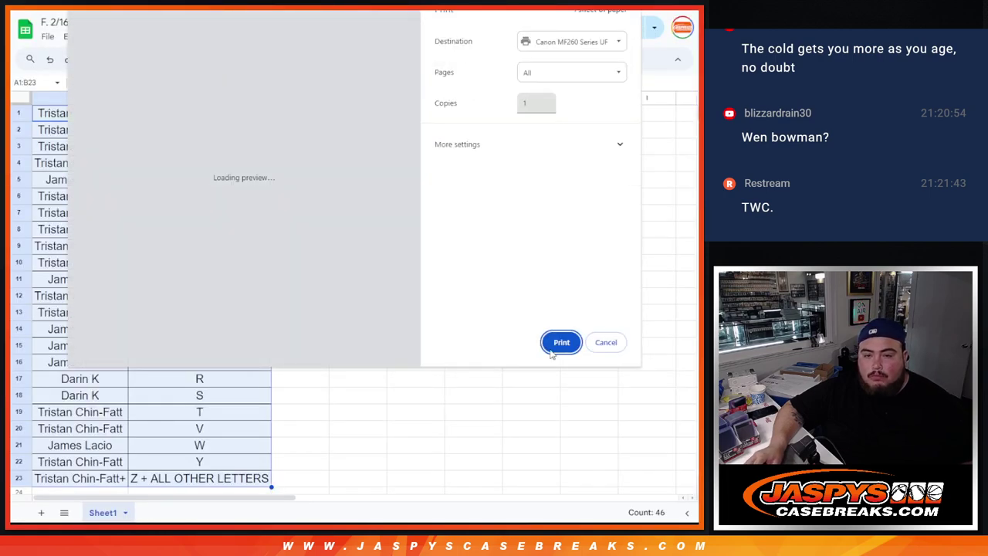
left_click(562, 342)
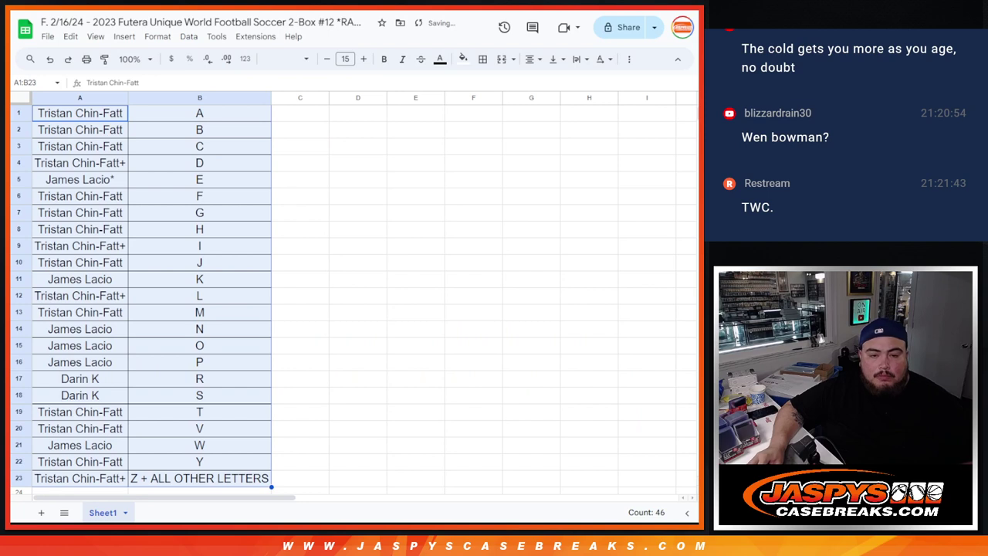